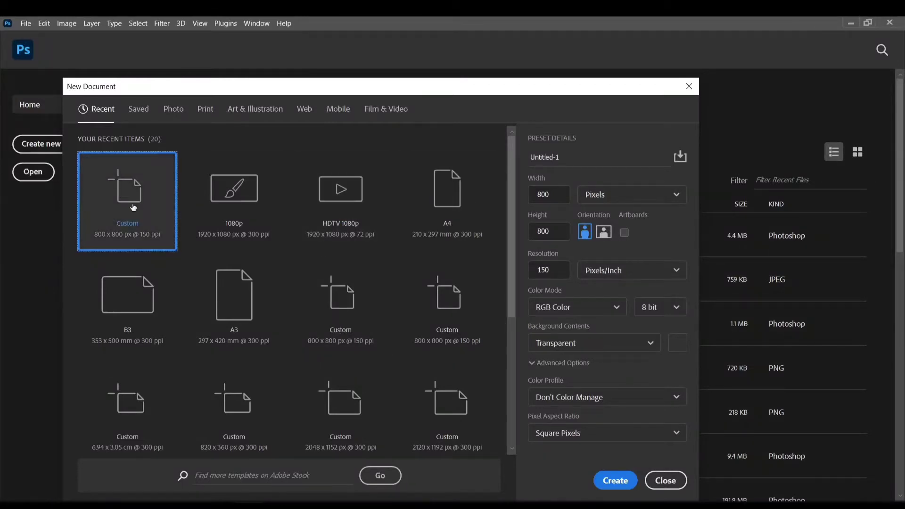
Step: Enter width 800 px, height 800 px, resolution 150, and choose Black background contents
click(554, 195)
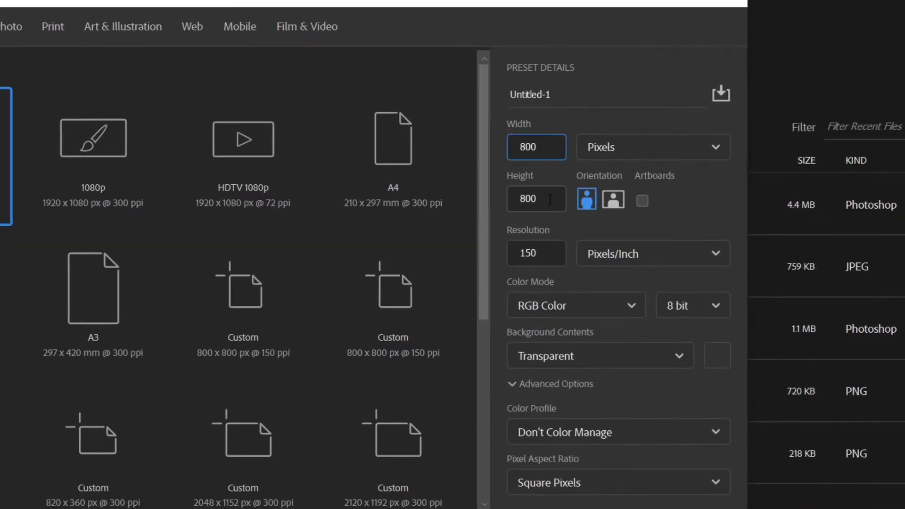
click(550, 200)
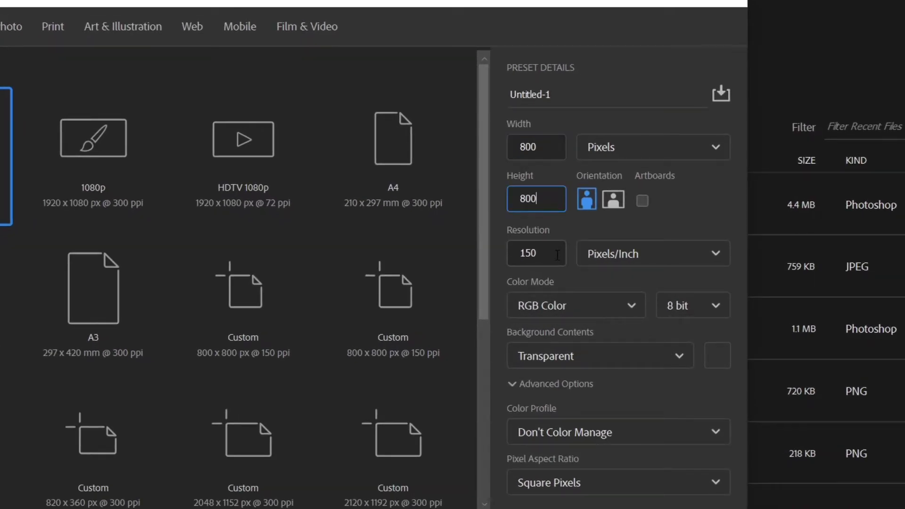
double_click(558, 255)
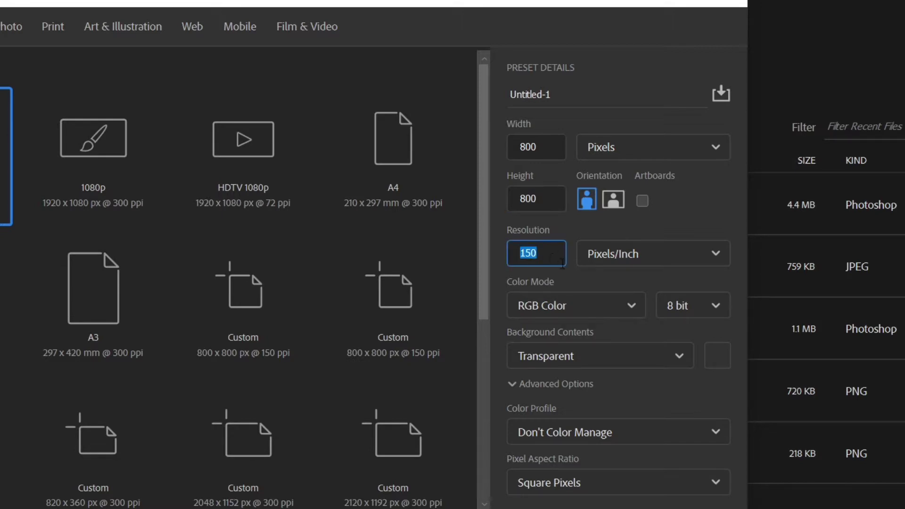
click(670, 364)
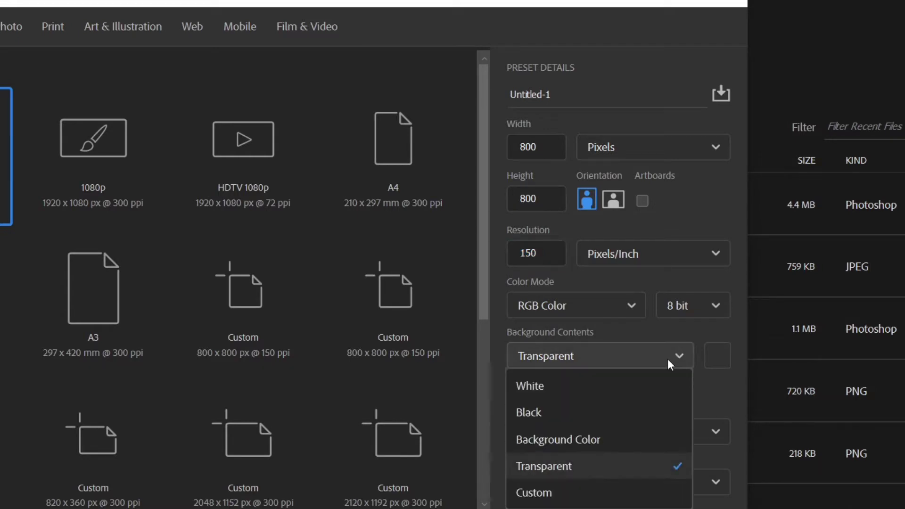
click(568, 413)
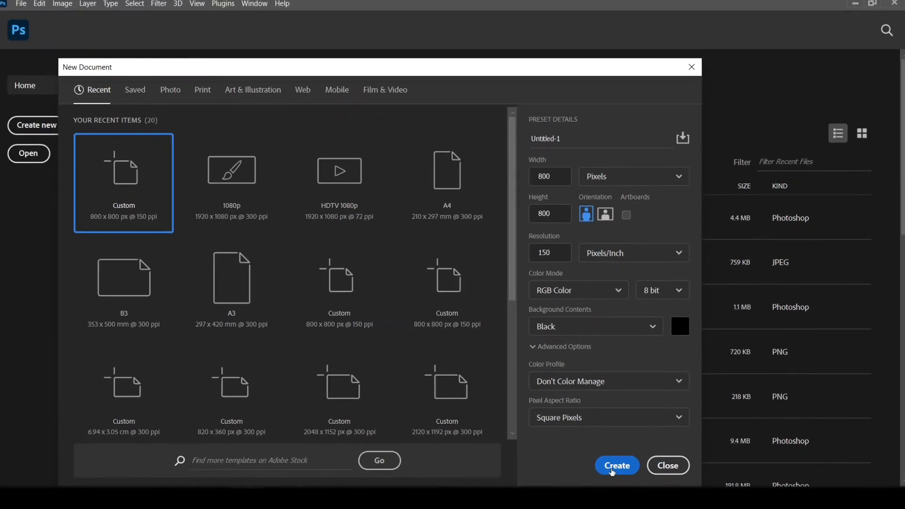
Step: Create the document, collapse the Layers panel, pick the Type tool, and make white the foreground
click(617, 466)
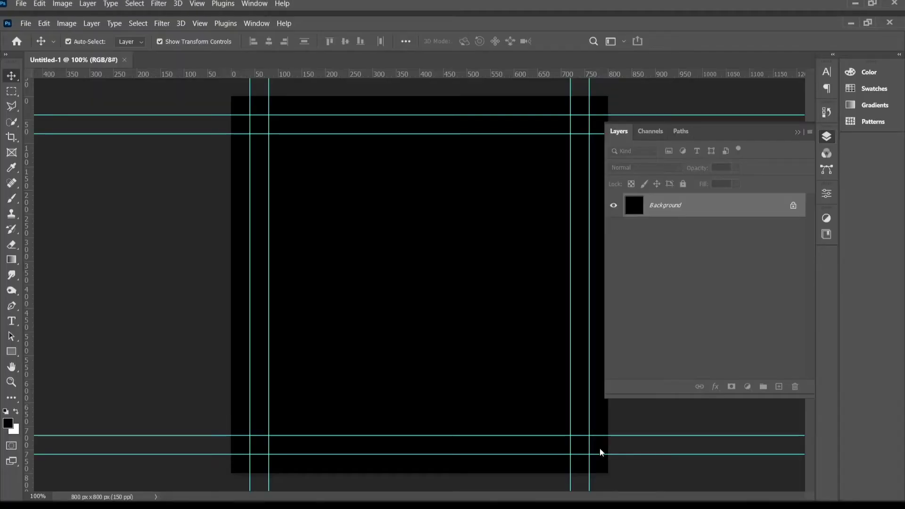
click(797, 133)
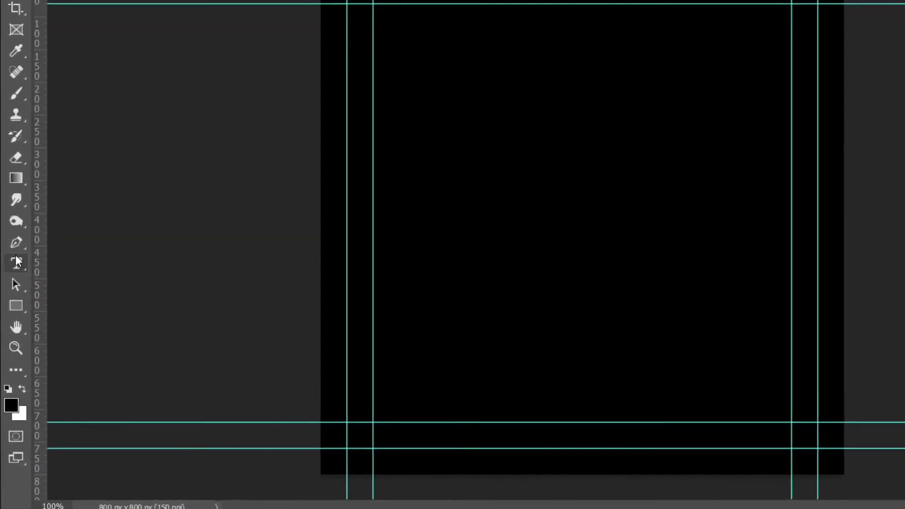
right_click(17, 261)
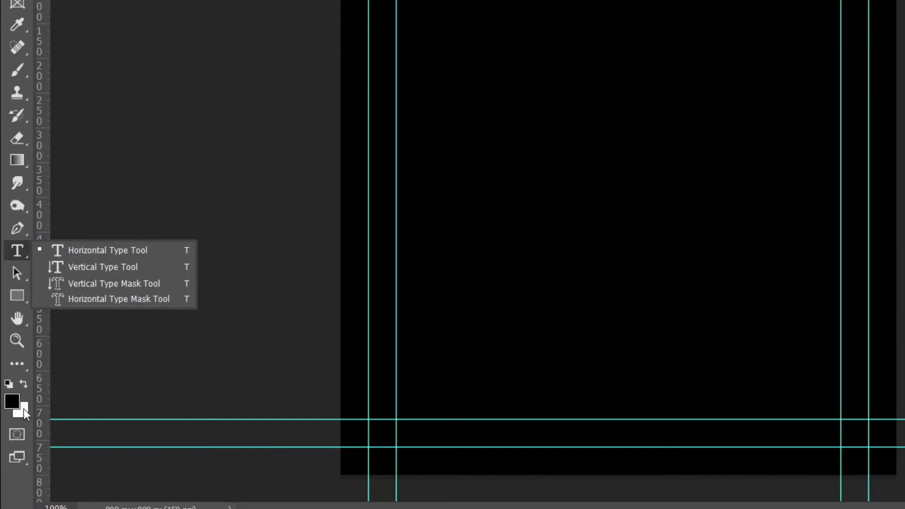
click(25, 384)
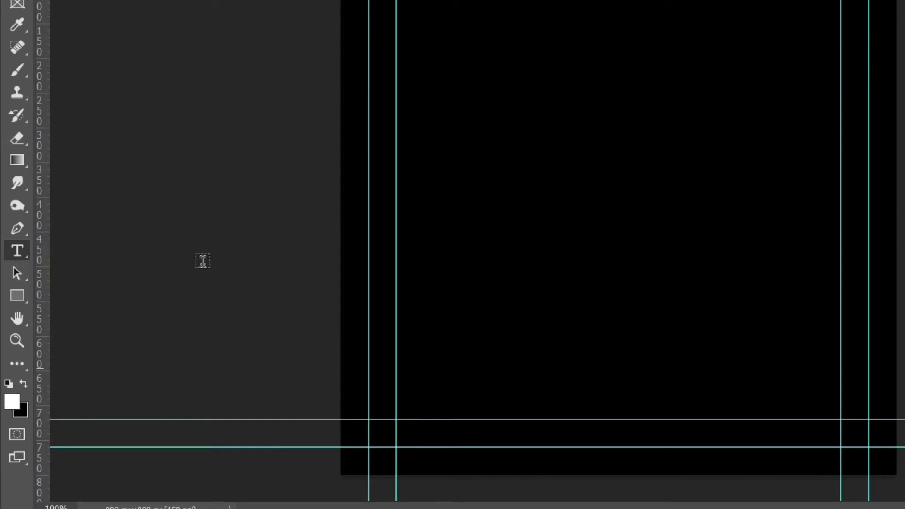
Step: Replace the placeholder text on the canvas with the word DREAM
click(416, 277)
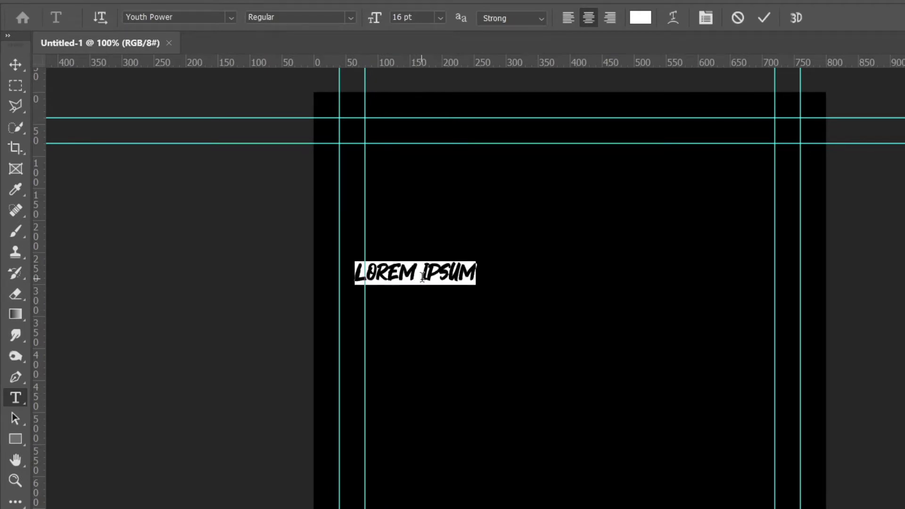
click(422, 276)
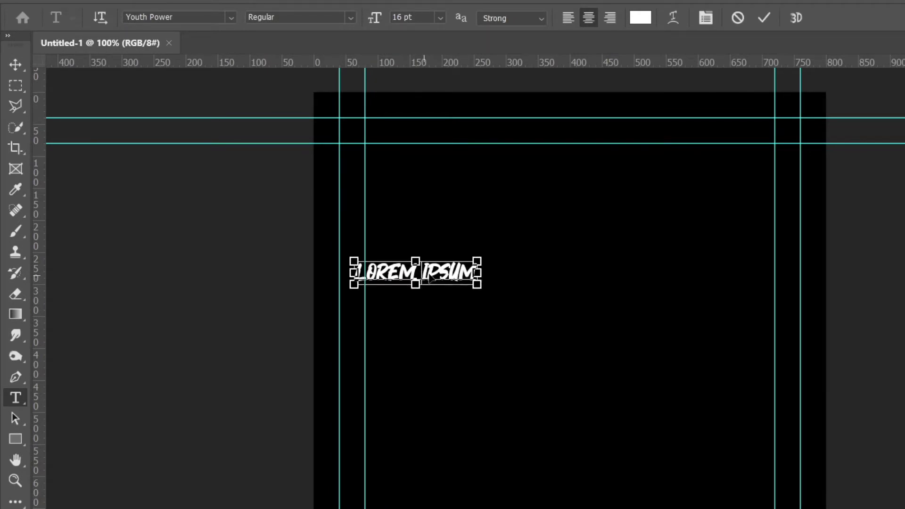
key(ctrl+a)
text(DR)
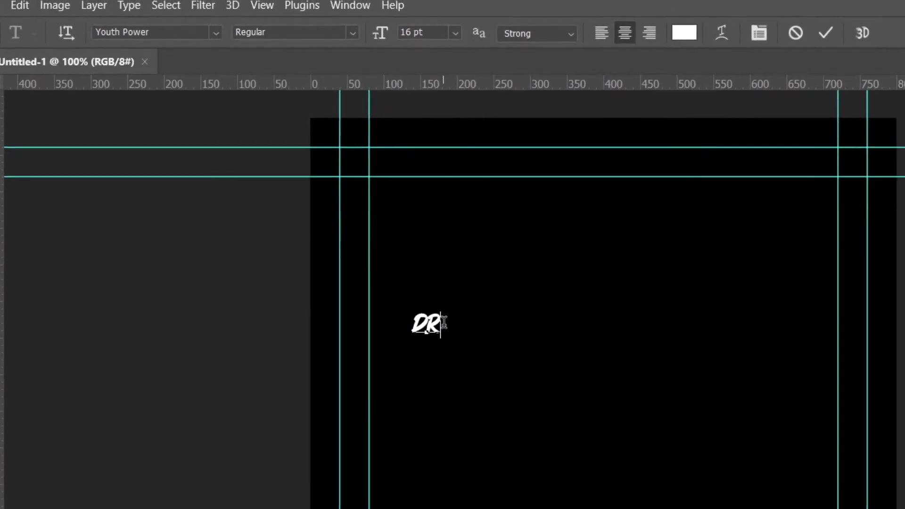
text(EAM)
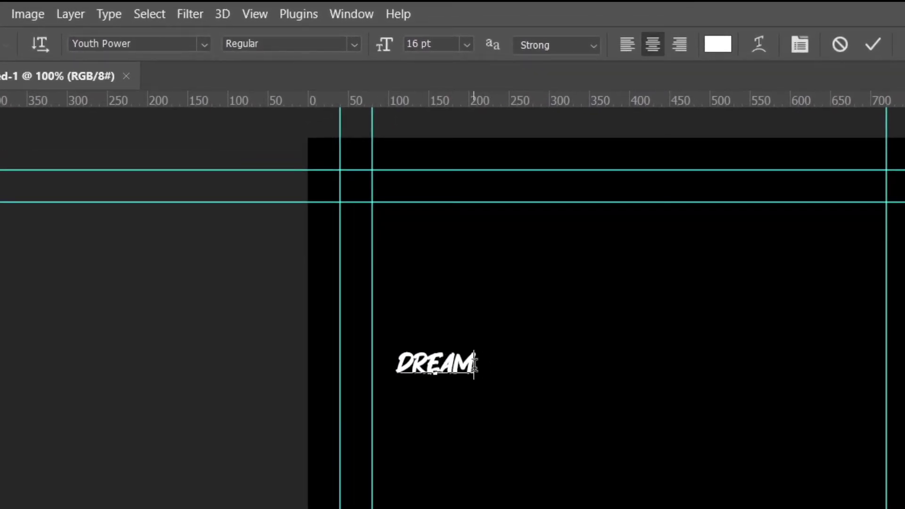
Step: Set DREAM in Franklin Gothic Heavy and commit the text
drag(475, 364, 378, 365)
click(205, 43)
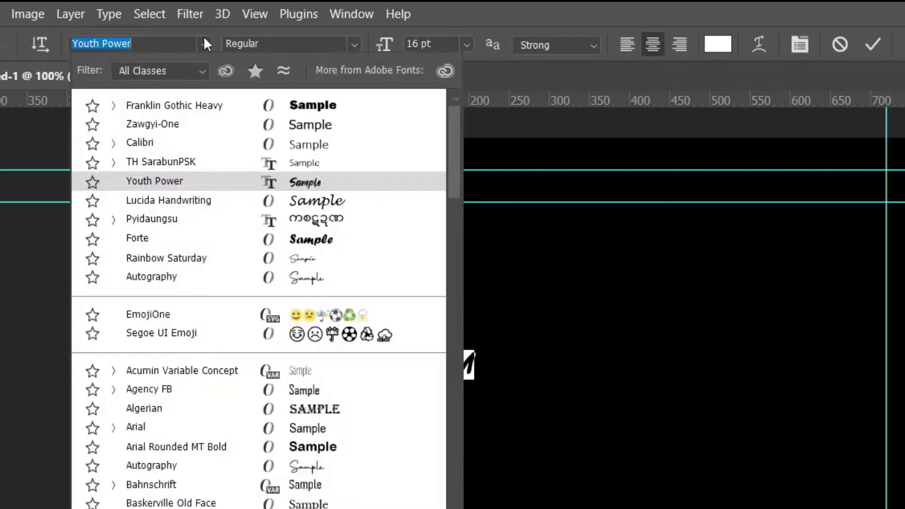
click(186, 142)
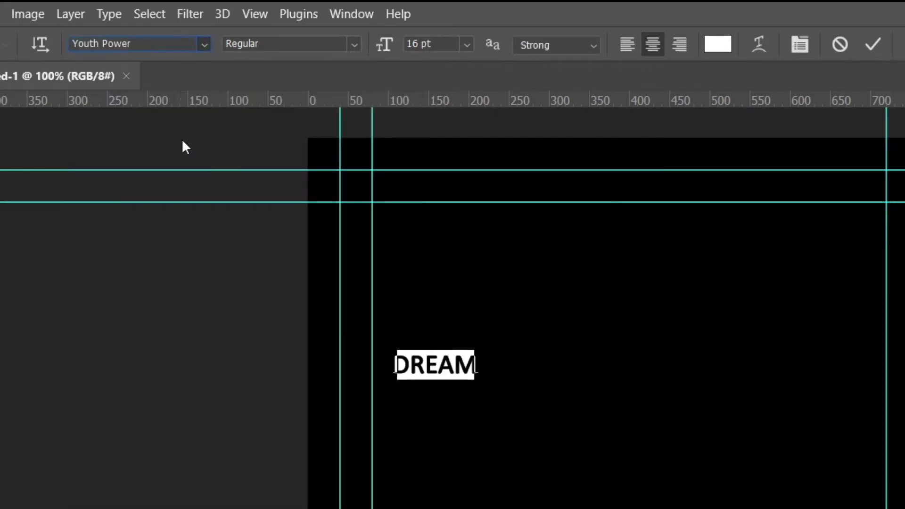
click(206, 46)
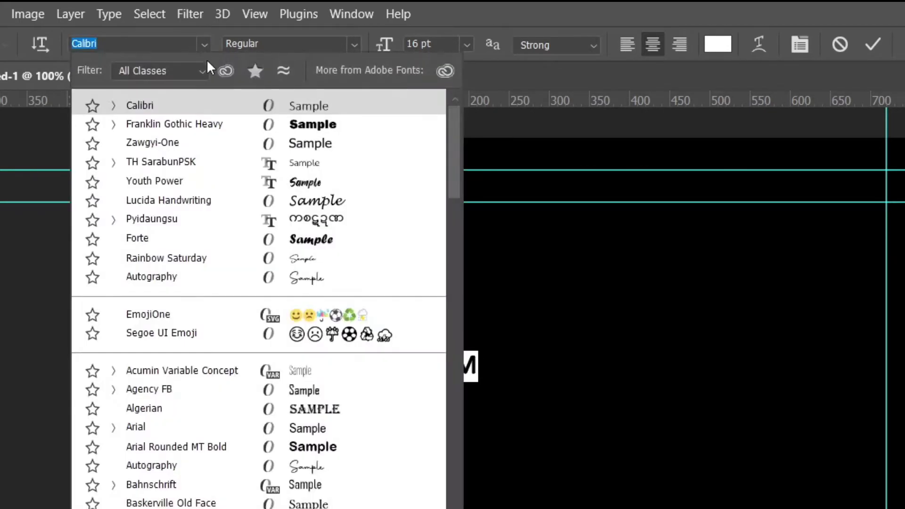
click(202, 125)
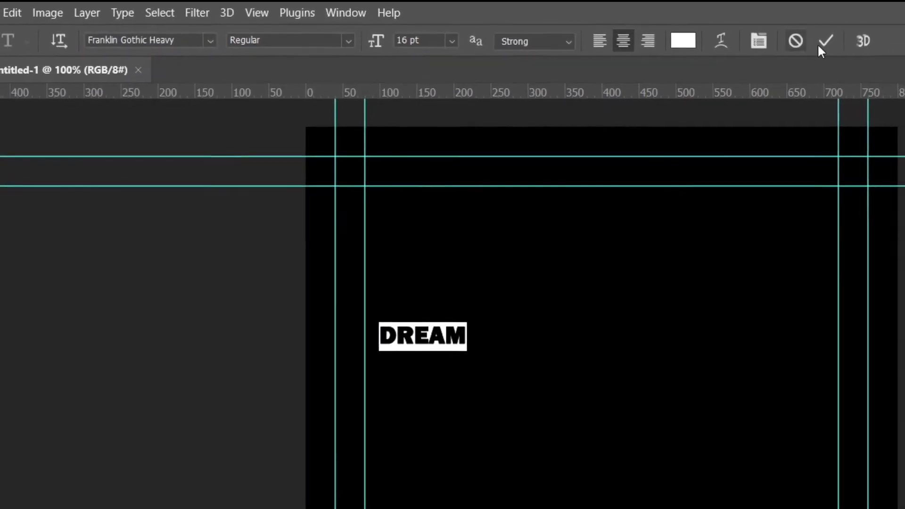
click(764, 40)
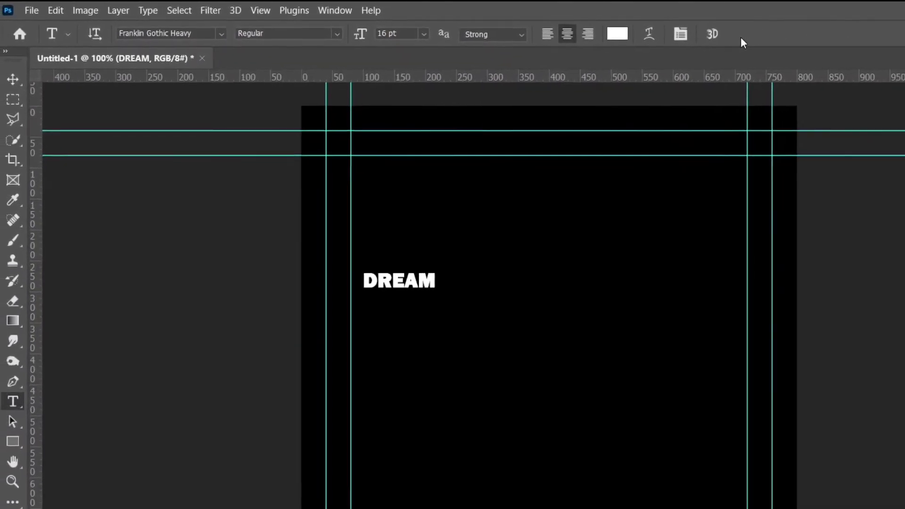
Step: Scale DREAM up several times, place it across the top between the guides, and show Layers
click(25, 76)
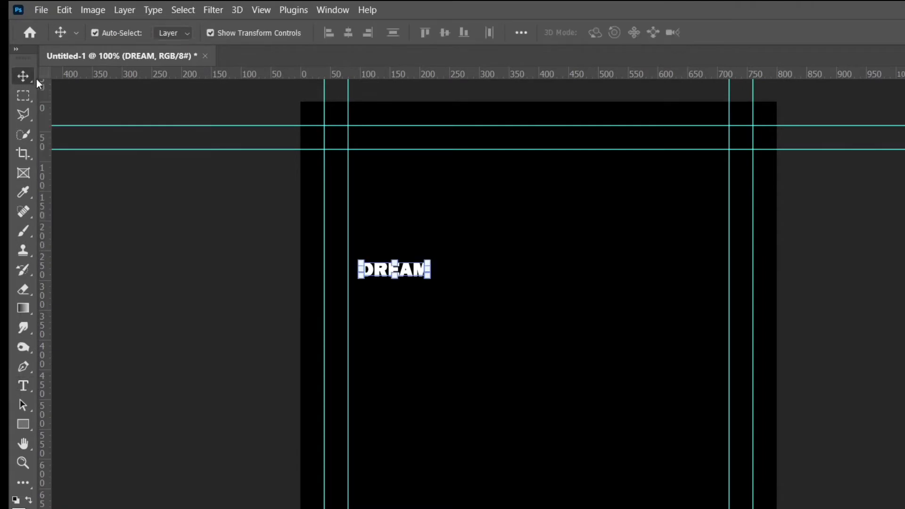
drag(431, 277, 755, 386)
mouse_move(561, 316)
mouse_down()
mouse_move(541, 235)
mouse_move(548, 196)
mouse_move(540, 195)
mouse_up()
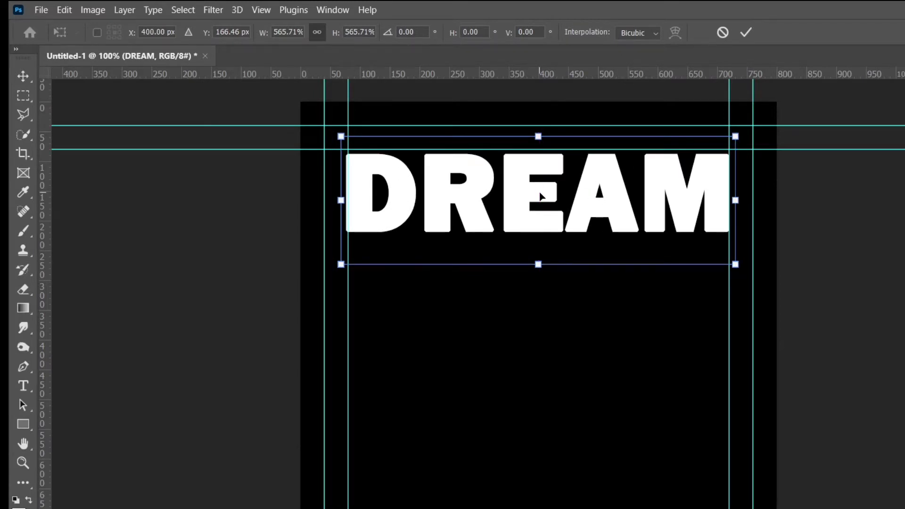
key(Return)
key(F7)
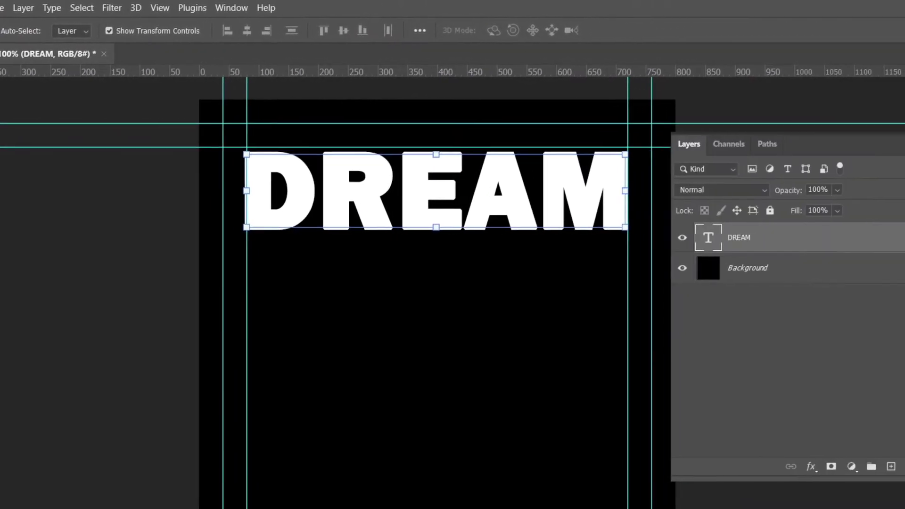
Step: Set DREAM's tracking to -25 in the Character panel and commit the edit
double_click(635, 238)
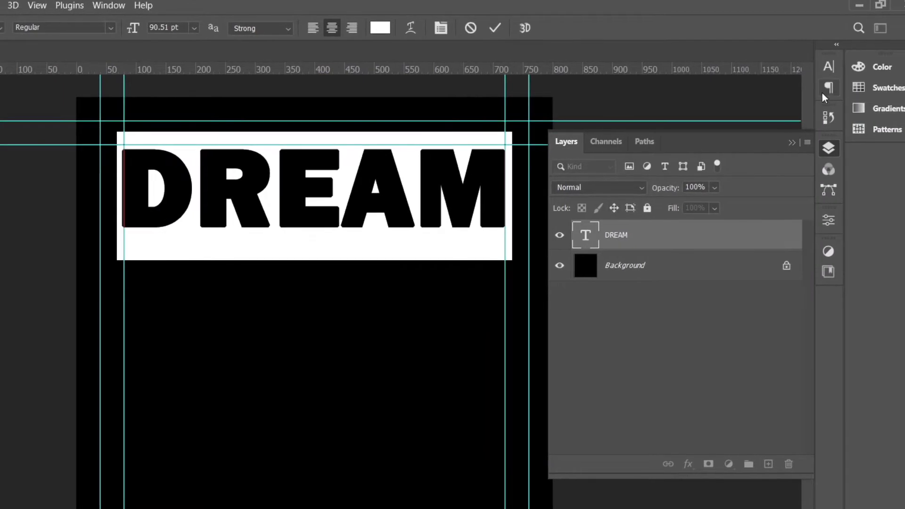
click(827, 67)
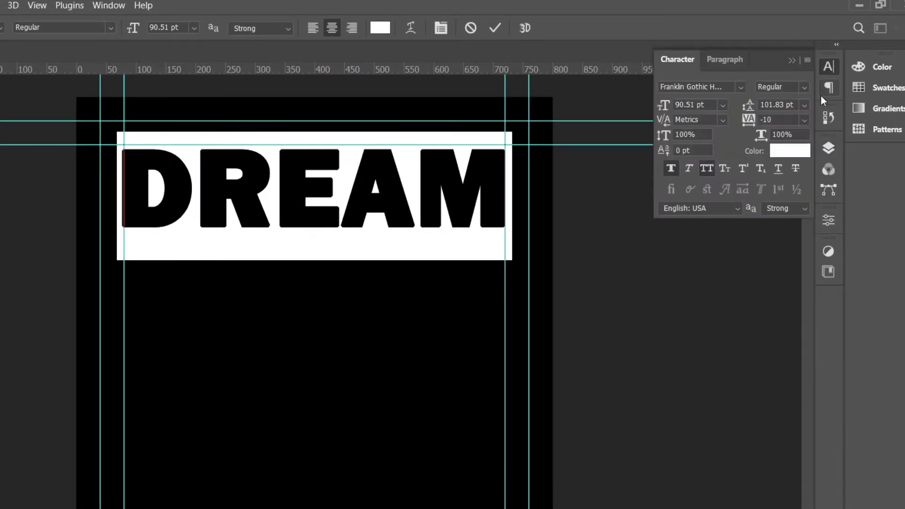
click(806, 119)
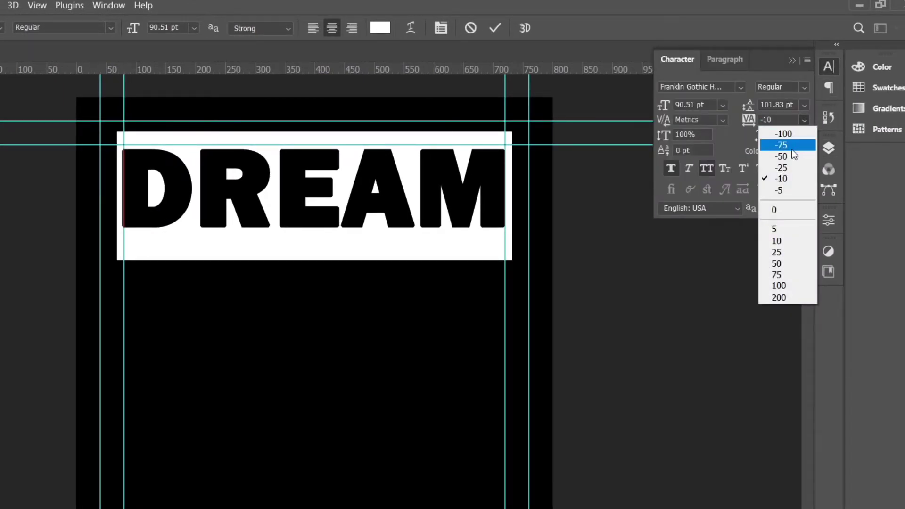
click(800, 168)
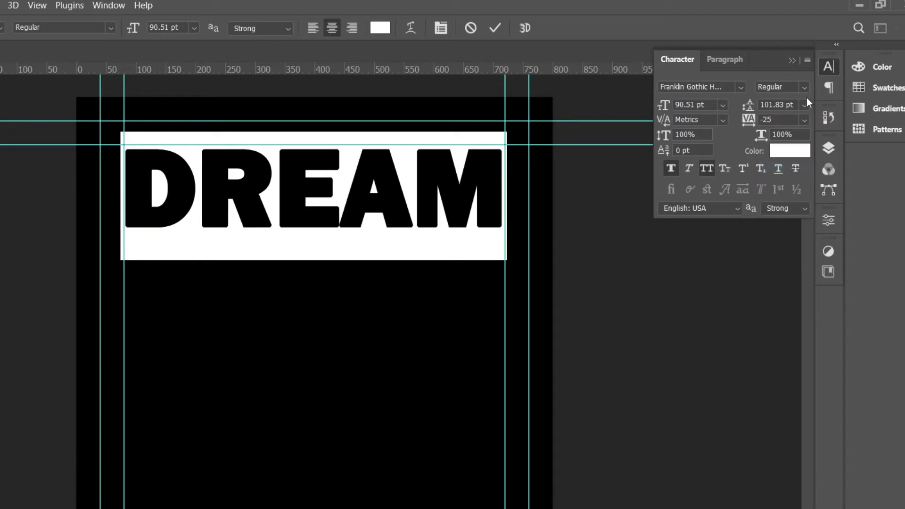
click(830, 151)
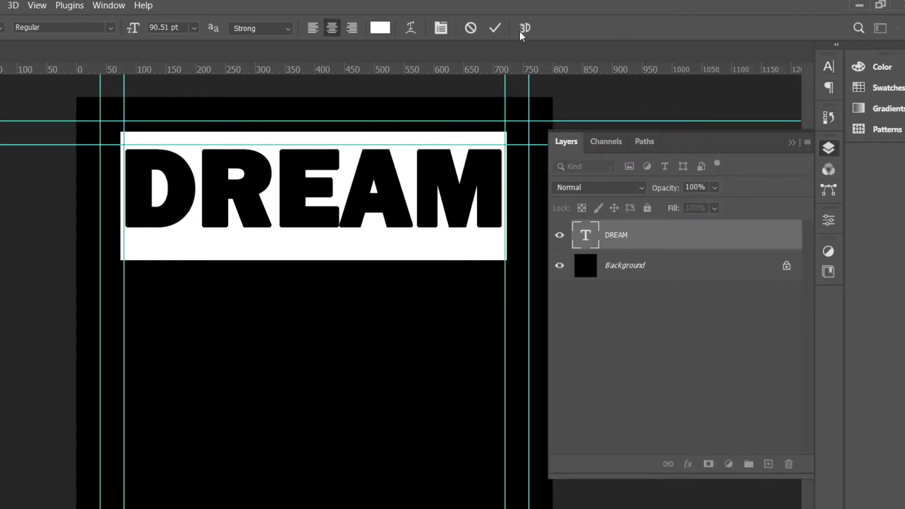
click(492, 28)
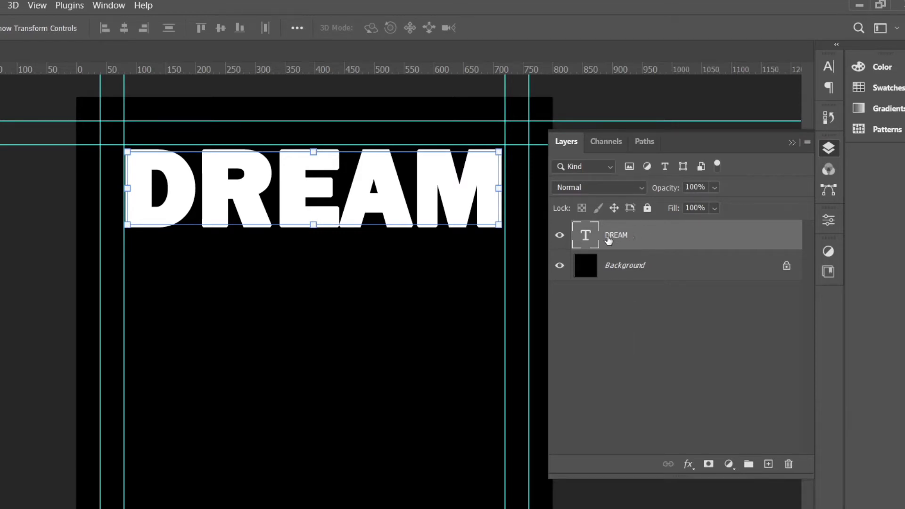
Step: Duplicate the DREAM layer three times, moving each copy down into rows two to four
drag(651, 242, 770, 464)
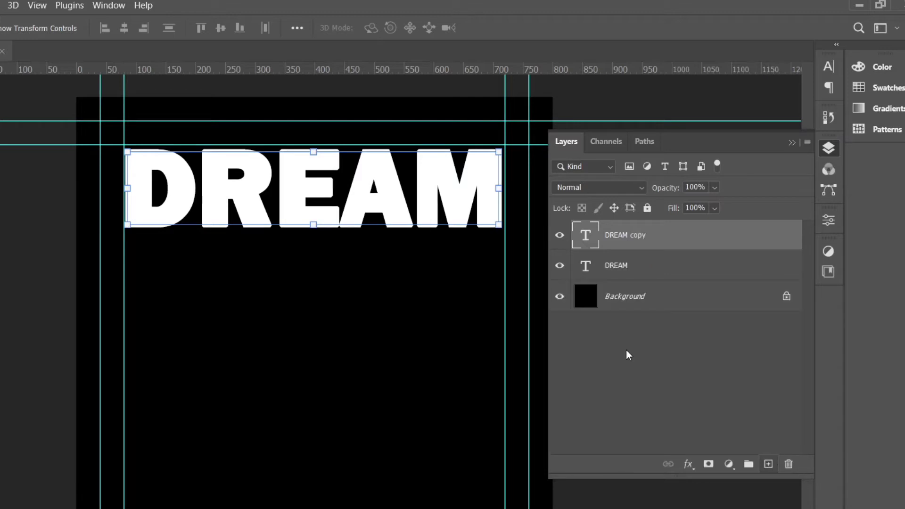
drag(319, 226, 318, 294)
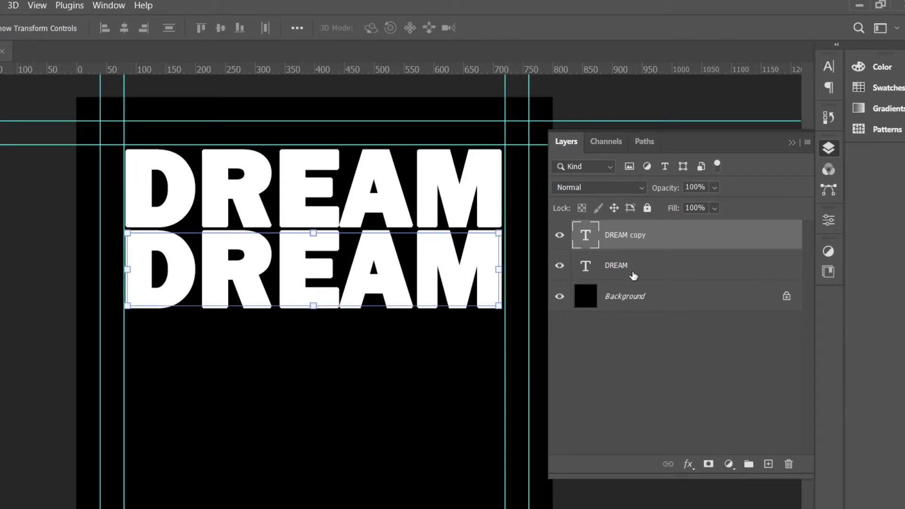
drag(640, 248, 768, 464)
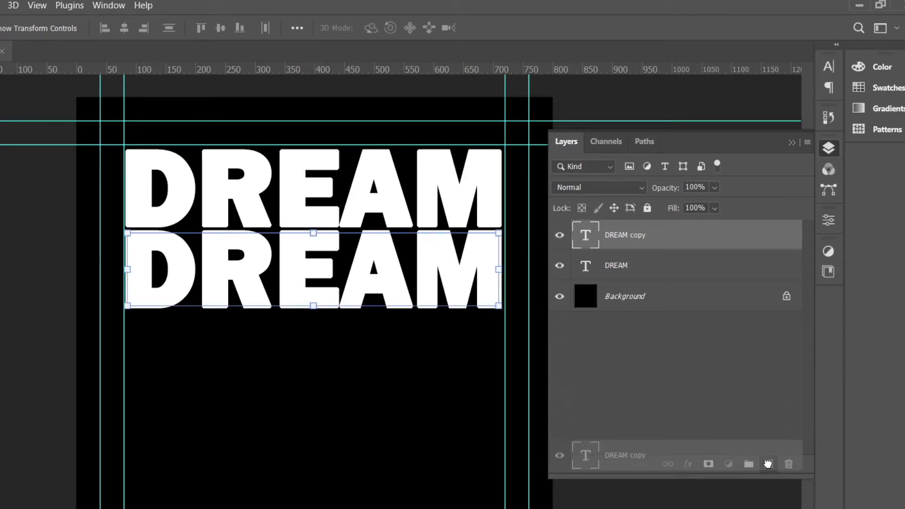
drag(300, 291, 304, 378)
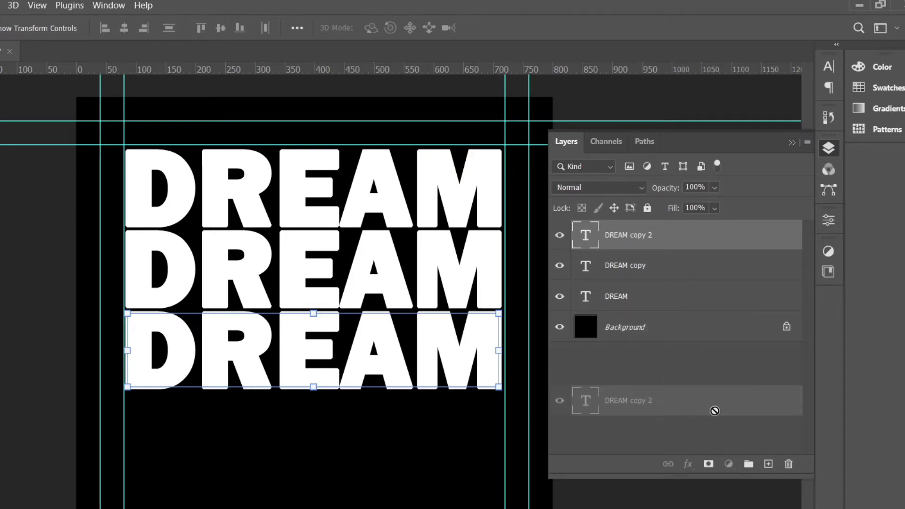
drag(630, 245, 767, 465)
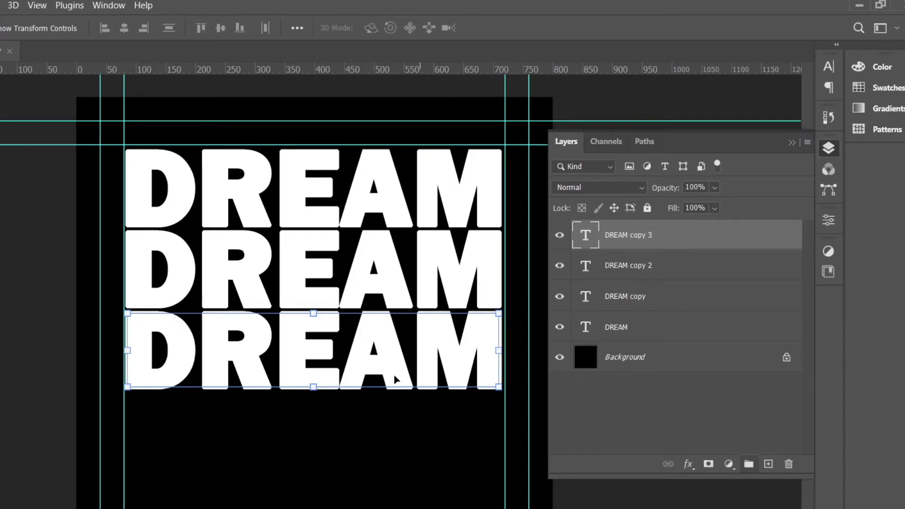
mouse_move(299, 370)
mouse_down()
mouse_move(308, 461)
mouse_move(313, 451)
mouse_up()
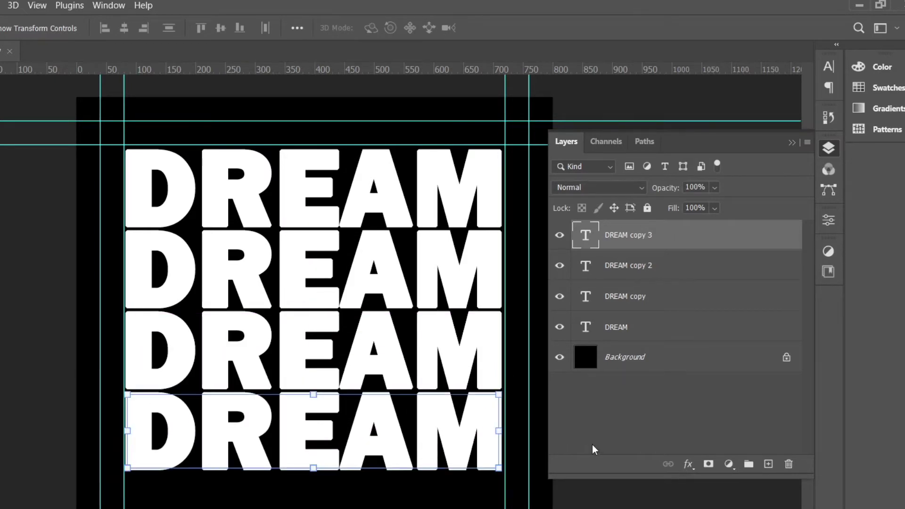
Step: Select all four DREAM rows and centre the block on the canvas
click(623, 436)
drag(481, 488, 147, 133)
drag(357, 167, 397, 192)
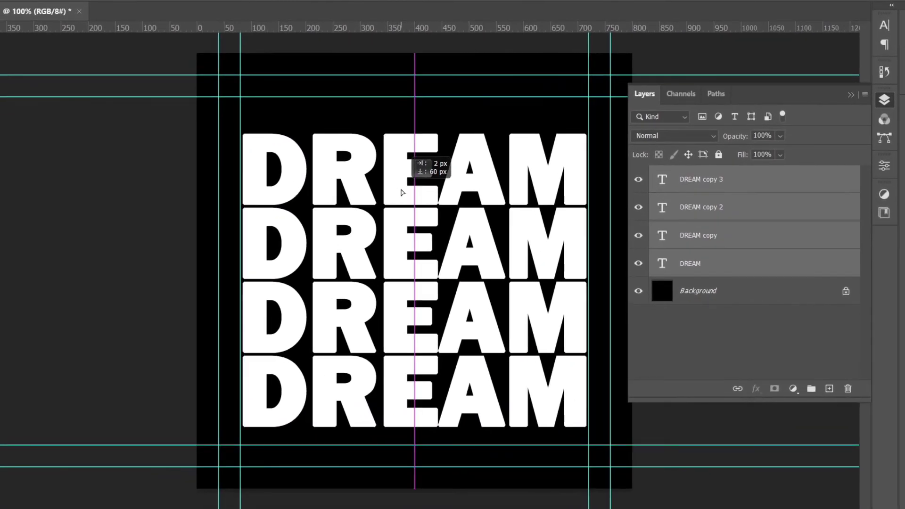
drag(397, 192, 399, 184)
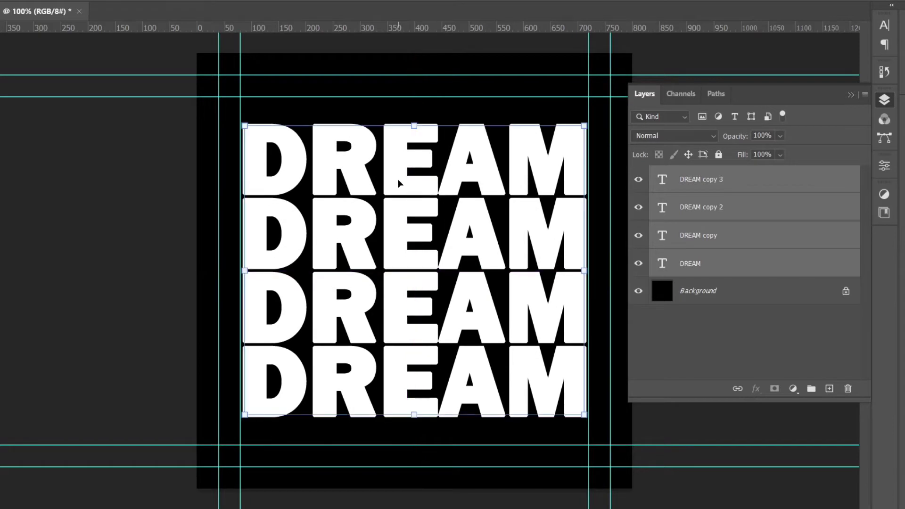
click(710, 351)
click(704, 183)
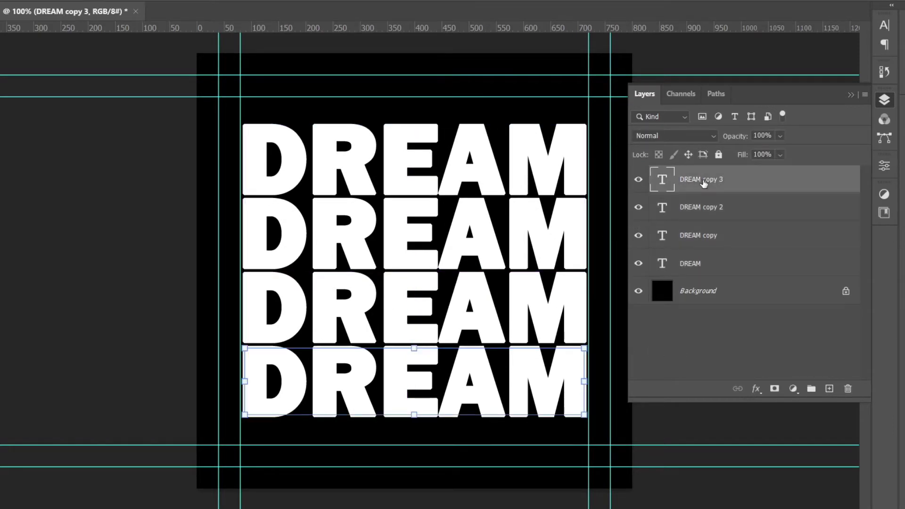
Step: Convert the four selected DREAM text layers into one smart object, DREAM copy 3
shift+click(698, 263)
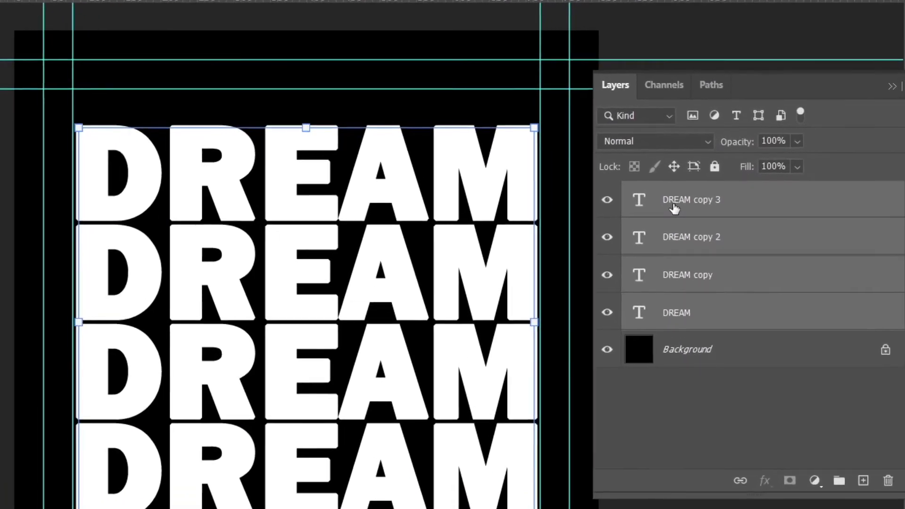
right_click(678, 204)
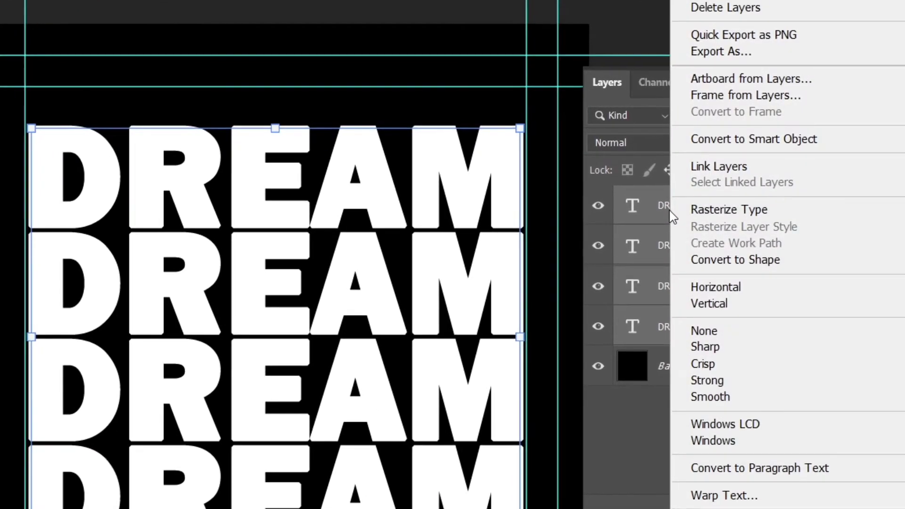
click(733, 142)
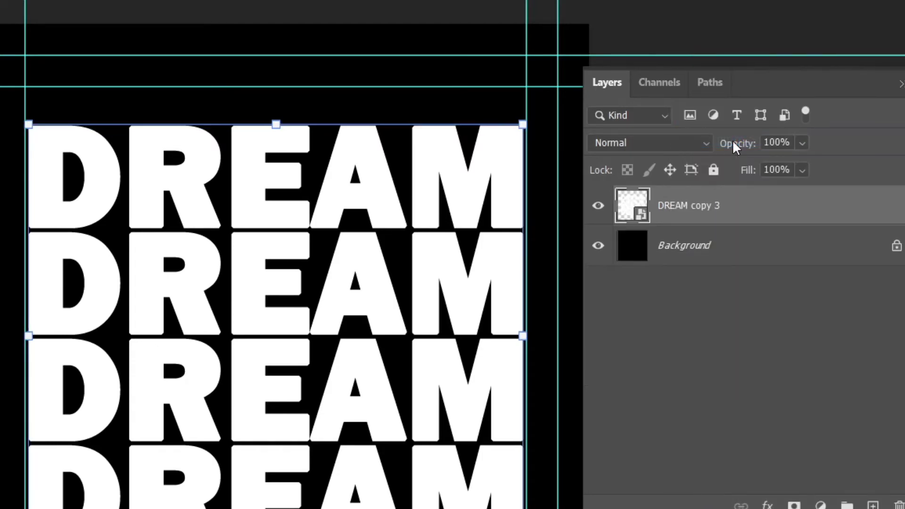
click(733, 357)
click(713, 207)
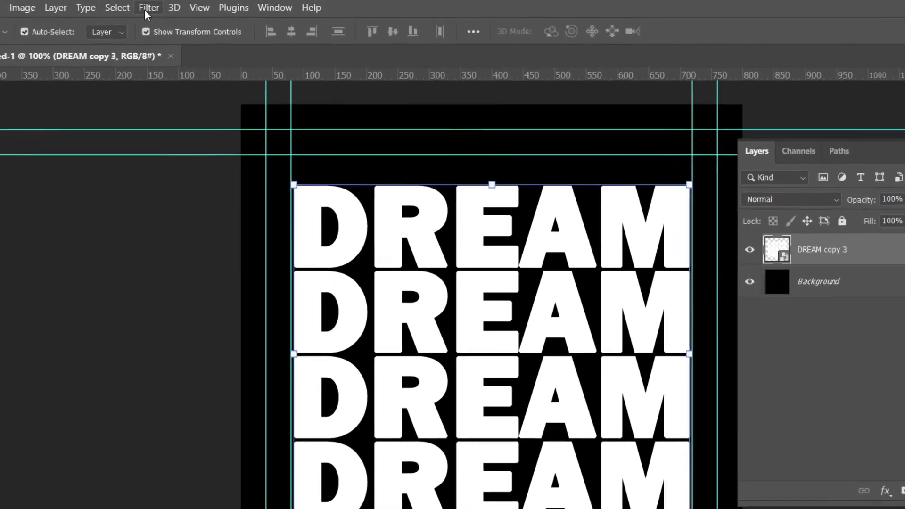
Step: Open Filter > Liquify on the DREAM copy 3 smart object
click(85, 5)
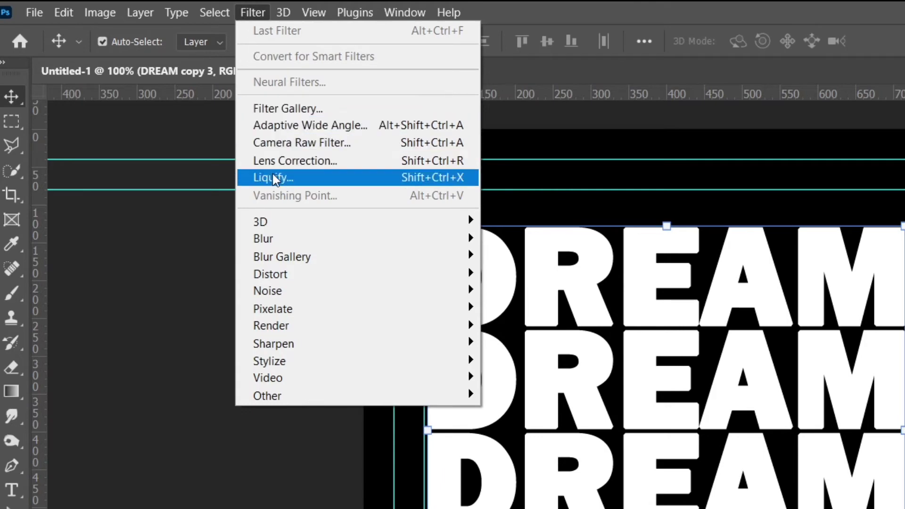
click(273, 179)
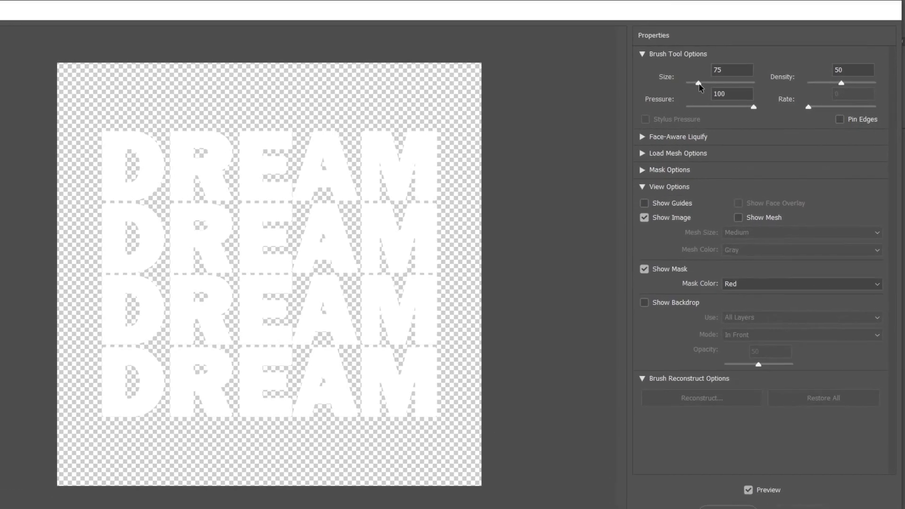
Step: With a size 42 Forward Warp brush, drag letter edges down into drips across all four rows
drag(713, 89, 711, 89)
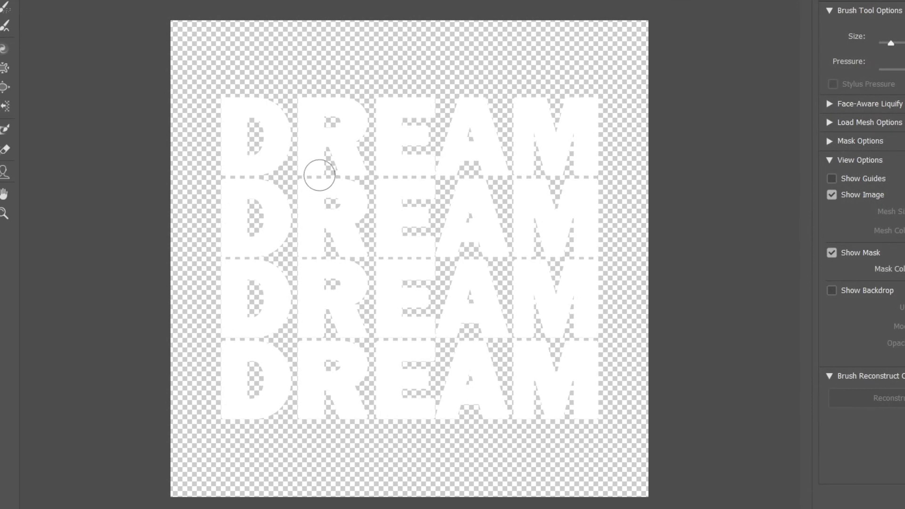
drag(317, 174, 344, 241)
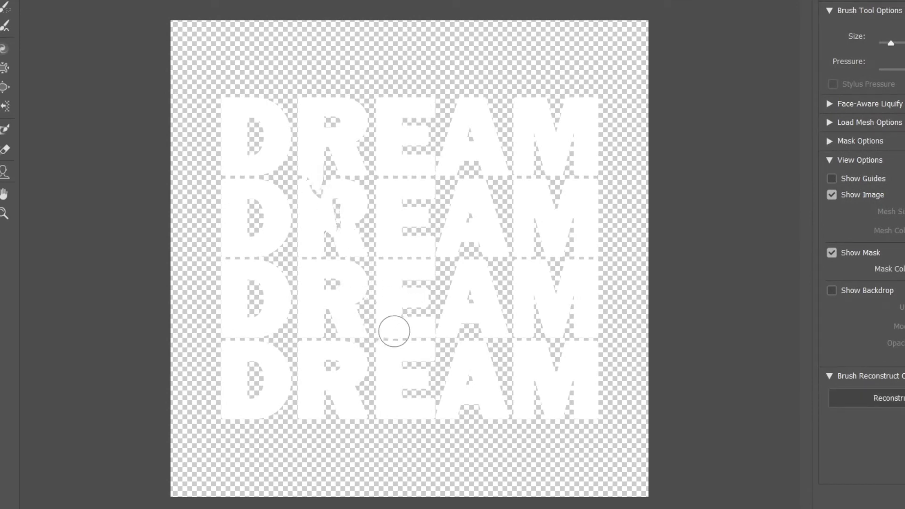
mouse_move(396, 329)
mouse_down()
mouse_move(395, 387)
mouse_move(479, 364)
mouse_move(479, 329)
mouse_move(499, 378)
mouse_move(548, 339)
mouse_up()
mouse_move(491, 186)
mouse_down()
mouse_move(513, 284)
mouse_move(533, 310)
mouse_up()
mouse_move(578, 214)
mouse_down()
mouse_move(588, 333)
mouse_move(571, 341)
mouse_move(590, 390)
mouse_up()
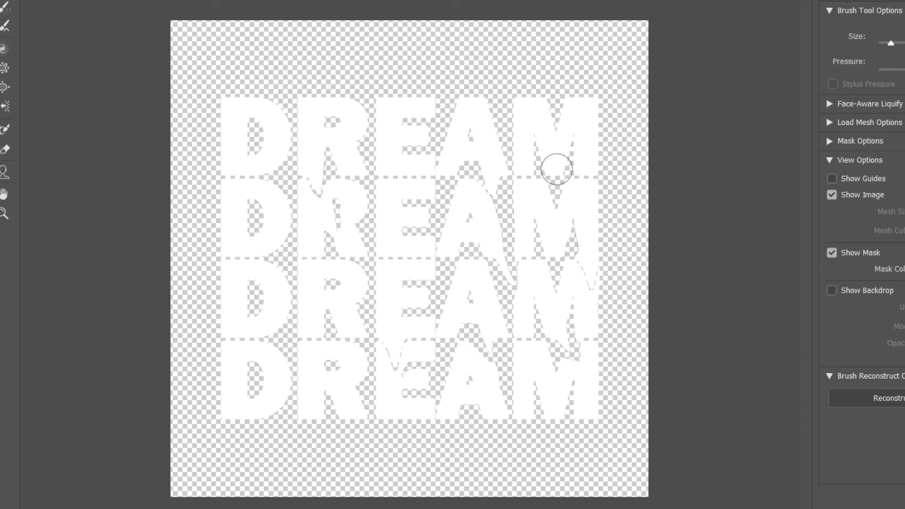
drag(535, 156, 548, 217)
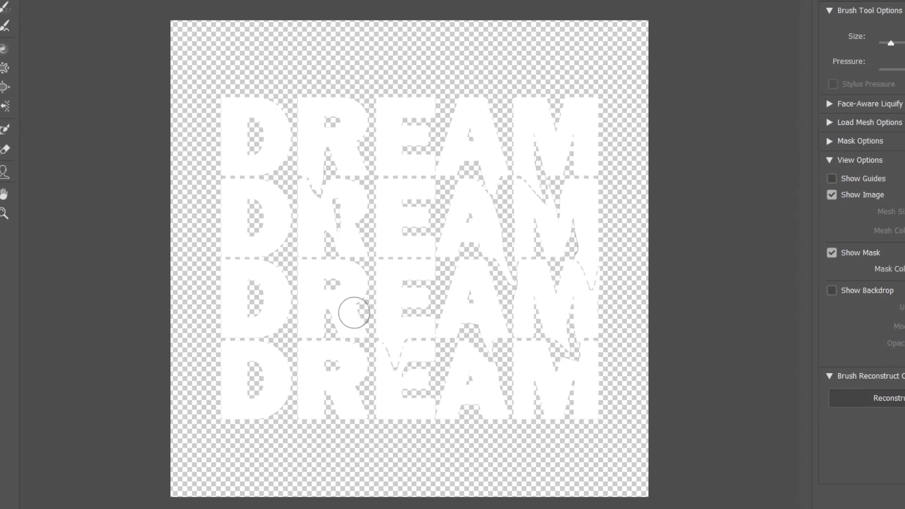
drag(356, 309, 380, 359)
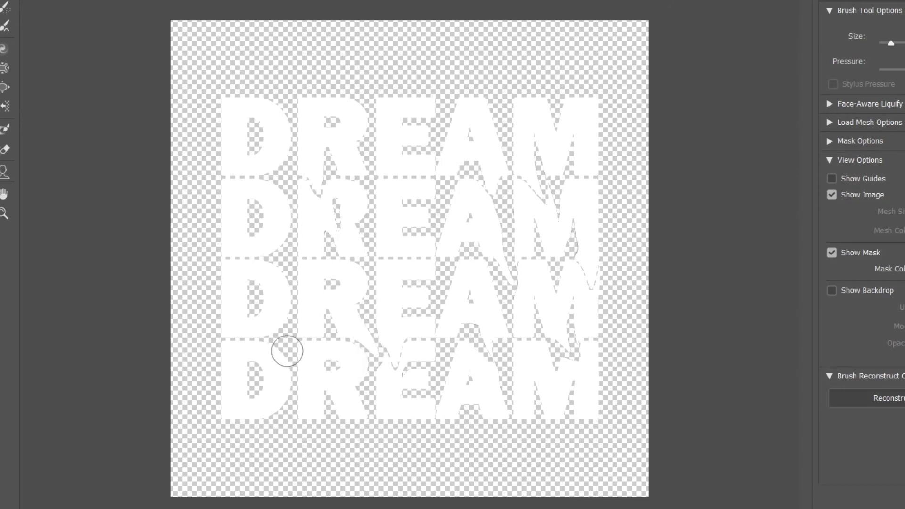
drag(324, 374, 370, 415)
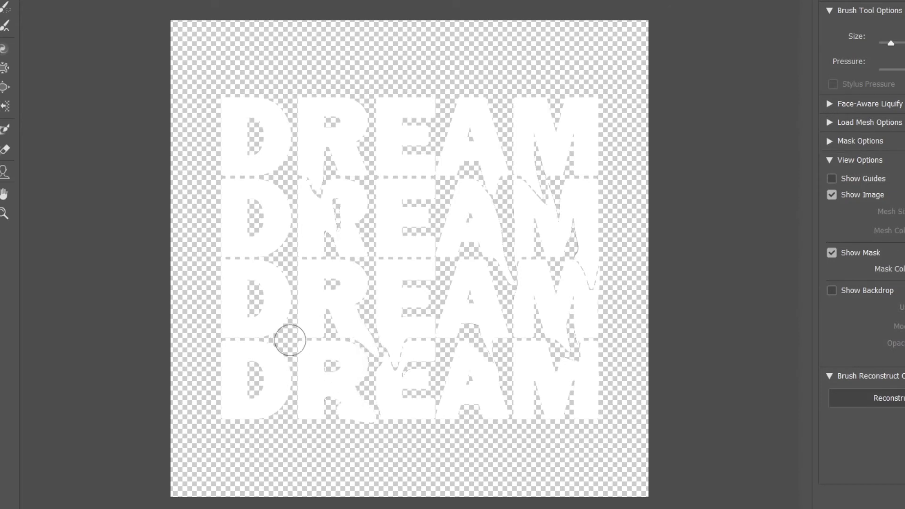
mouse_move(265, 321)
mouse_down()
mouse_move(299, 388)
mouse_move(267, 152)
mouse_move(298, 251)
mouse_move(281, 269)
mouse_up()
drag(271, 281, 275, 307)
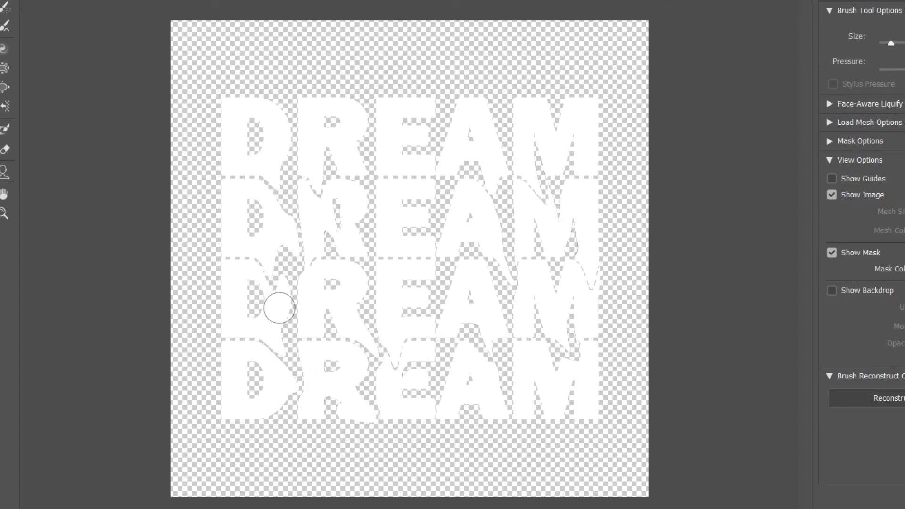
drag(317, 150, 430, 324)
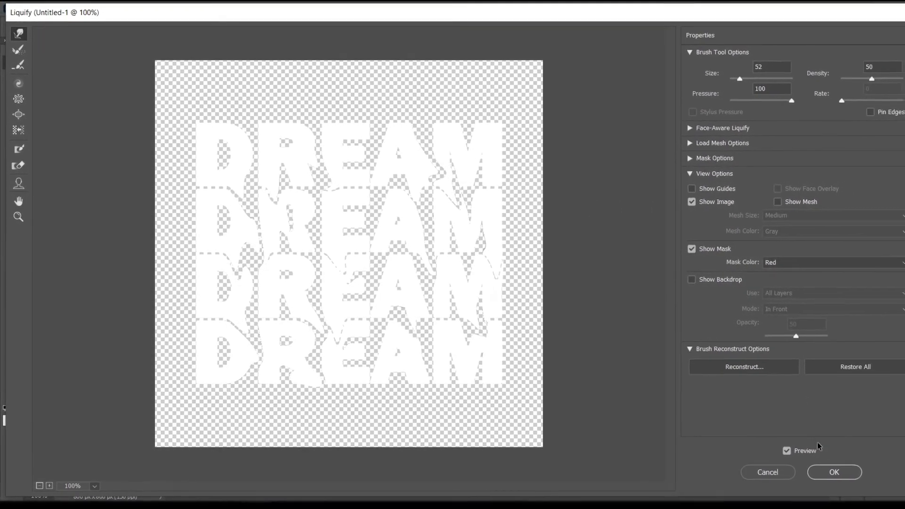
Step: Apply the Liquify warp, then add a Drop Shadow to DREAM copy 3 through Blending Options
click(805, 465)
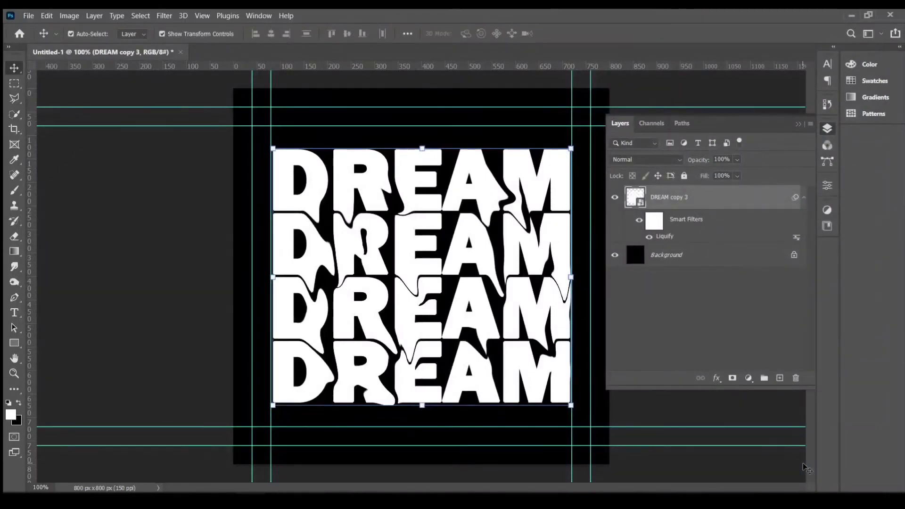
click(220, 264)
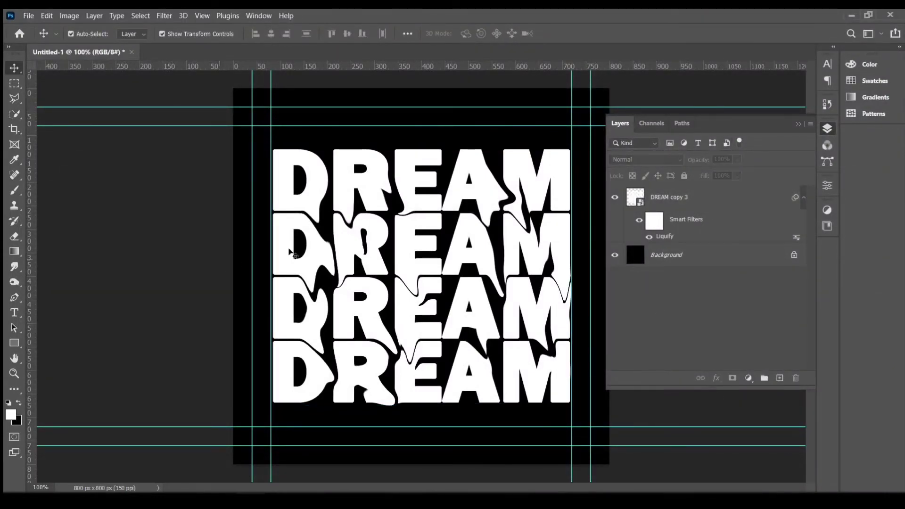
click(419, 283)
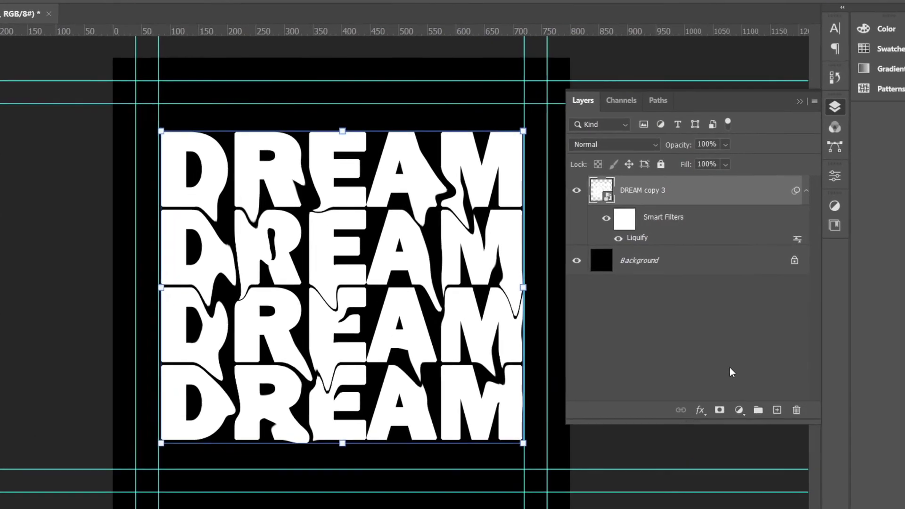
click(705, 401)
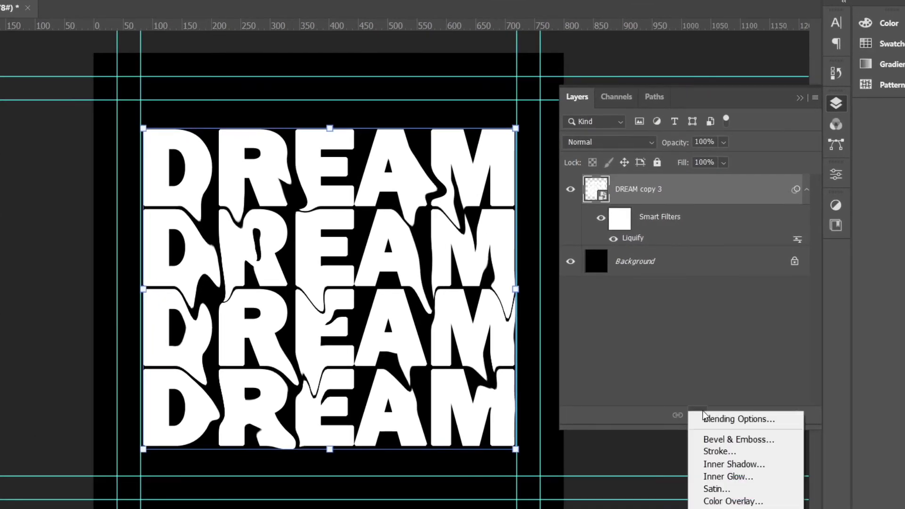
click(732, 419)
drag(359, 81, 663, 52)
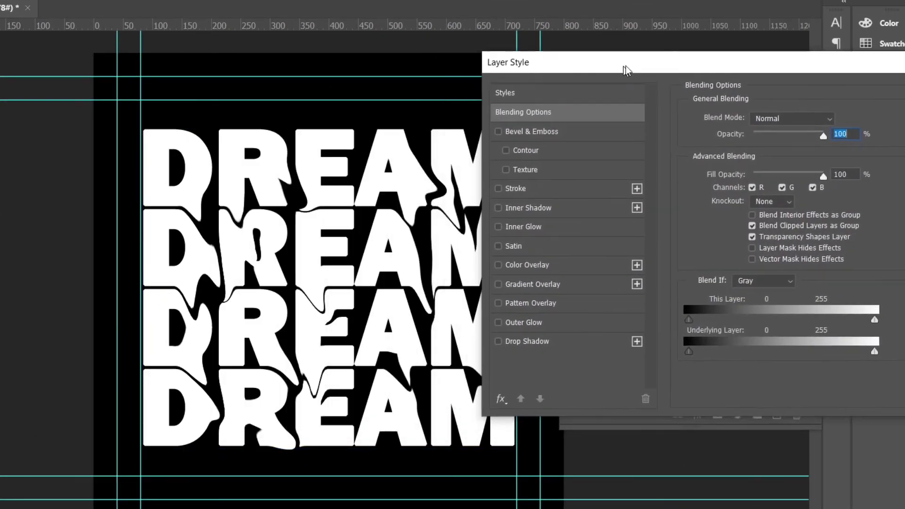
click(581, 325)
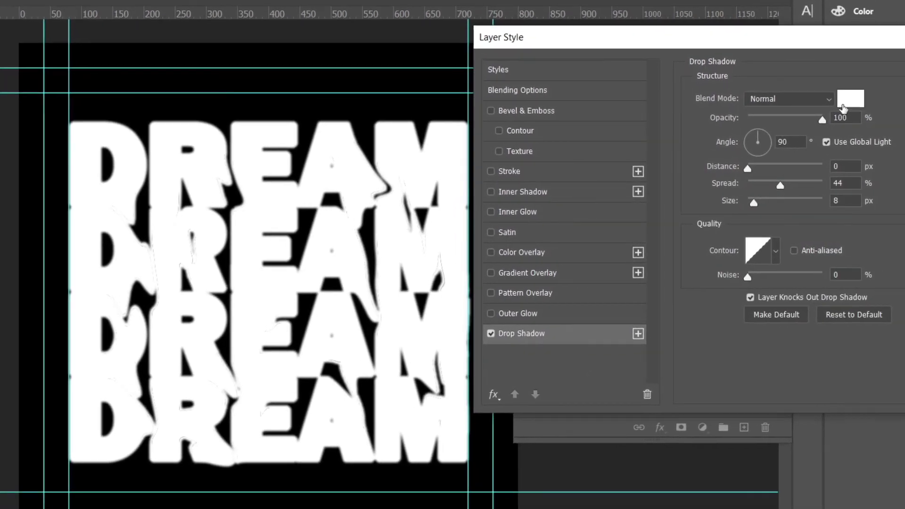
Step: Set the drop shadow colour to magenta ff00c0 in the Color Picker
click(857, 100)
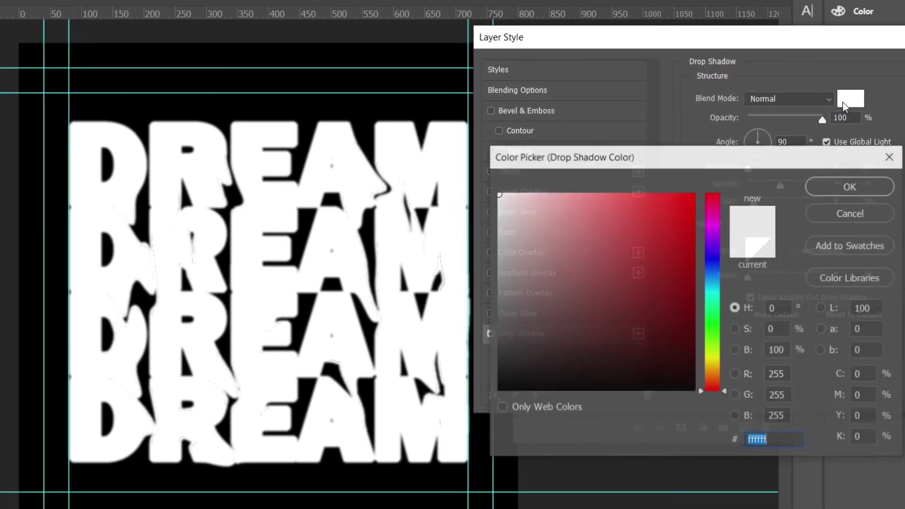
click(715, 223)
drag(664, 231, 695, 211)
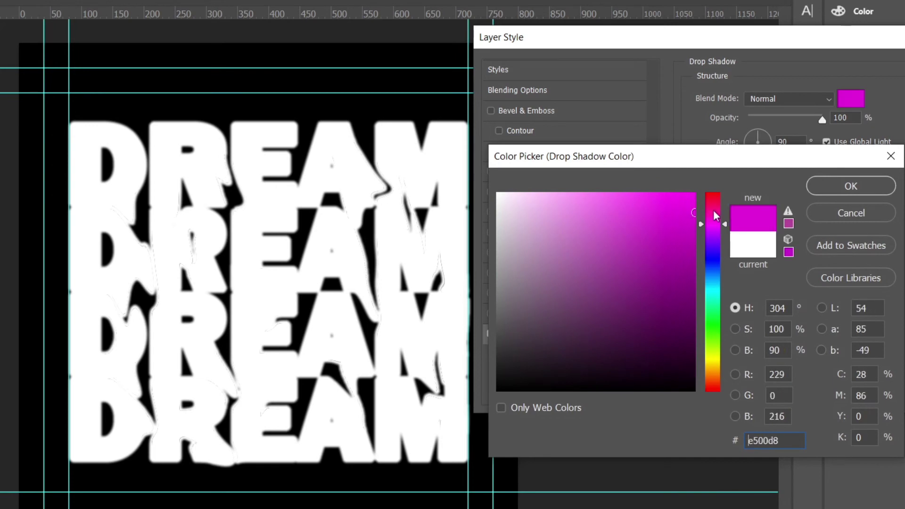
drag(704, 244, 742, 165)
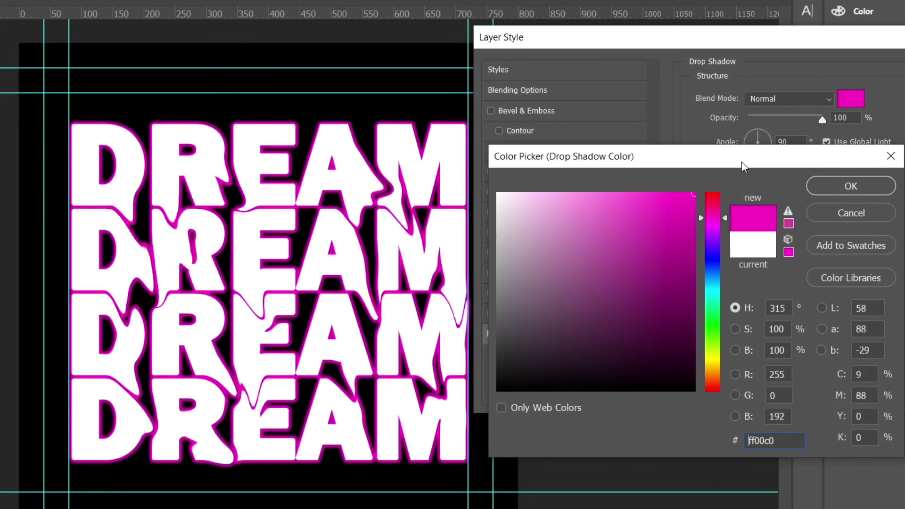
click(837, 190)
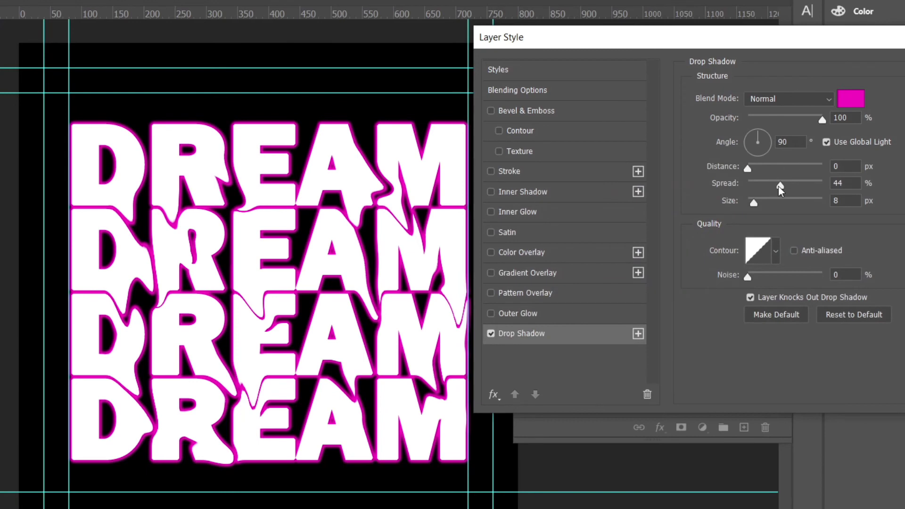
Step: Reduce the drop shadow to 21% spread and 13 px size
mouse_move(779, 186)
mouse_down()
mouse_move(764, 187)
mouse_move(750, 206)
mouse_move(760, 210)
mouse_up()
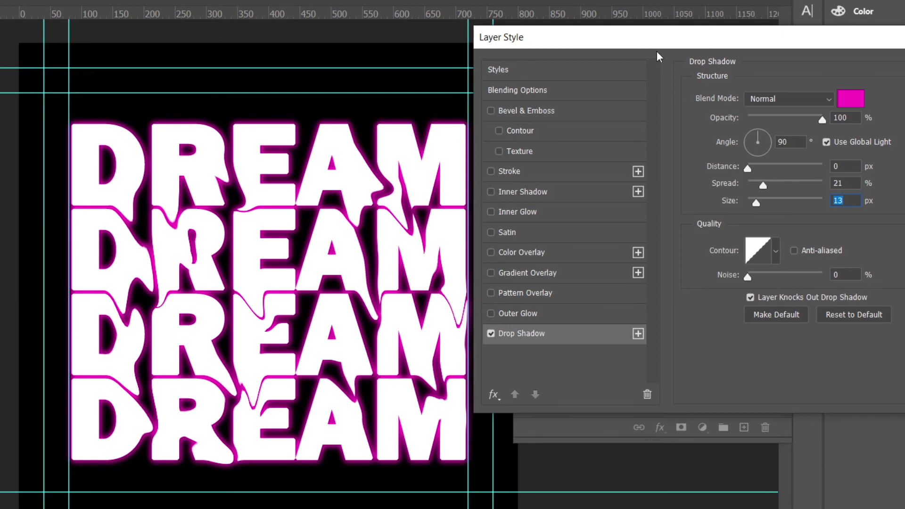
drag(648, 42, 234, 62)
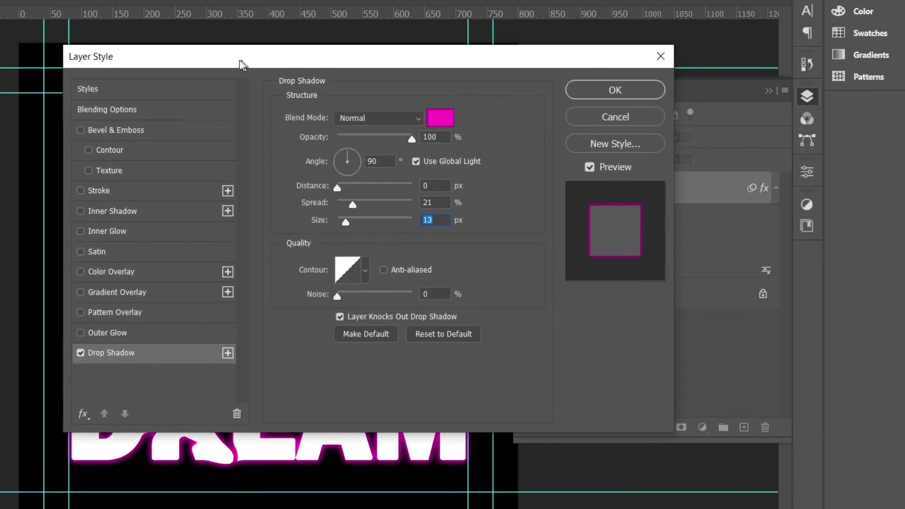
Step: Apply the drop shadow, deselect the DREAM copy 3 layer, and collapse the Layers panel
click(593, 97)
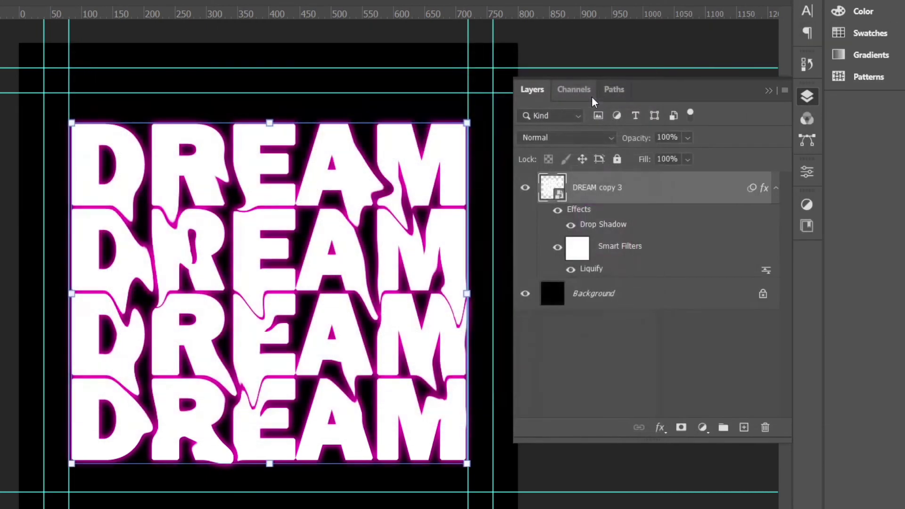
click(622, 55)
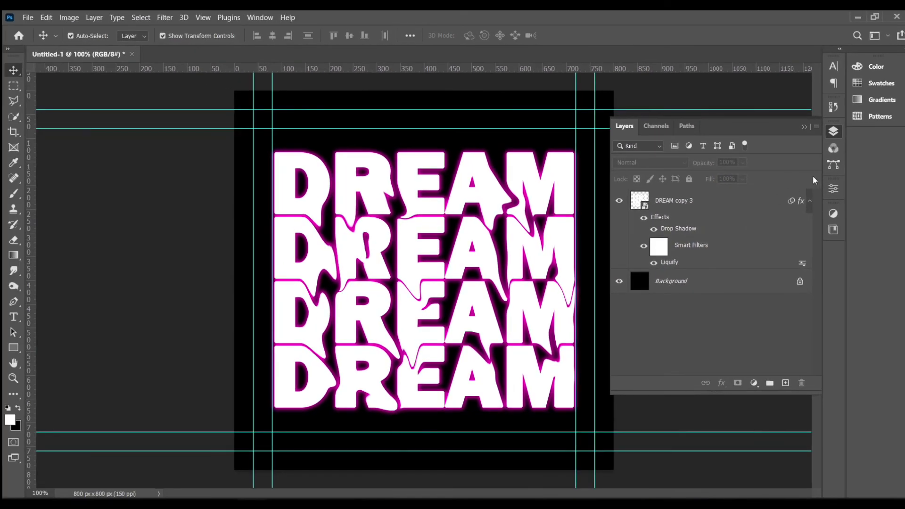
click(805, 128)
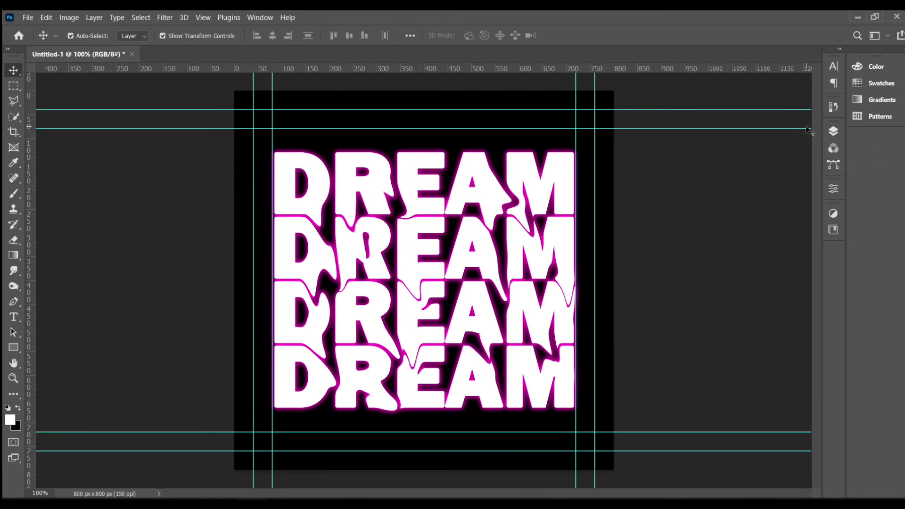